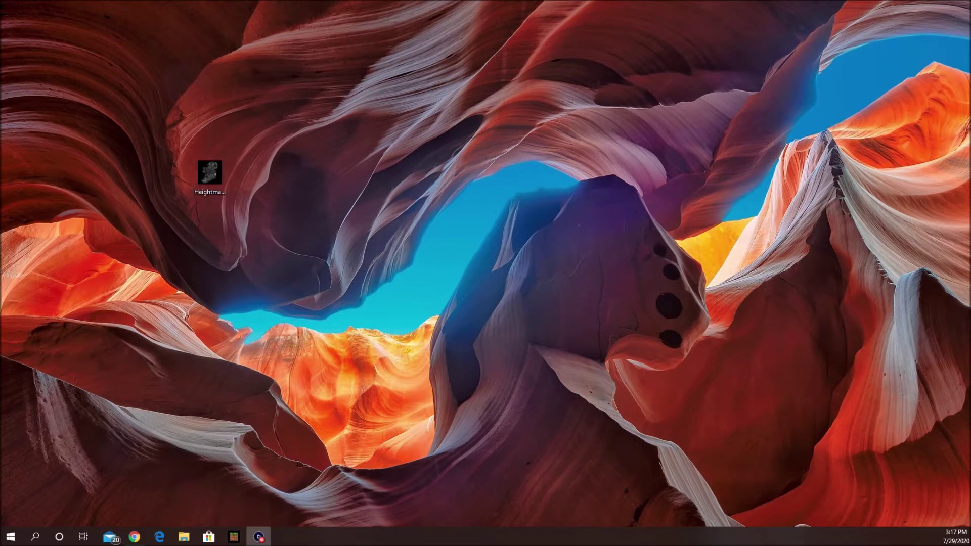
Bring Chrome with the WorldPainter download page to the front
{"action": "key", "text": "alt+Tab"}
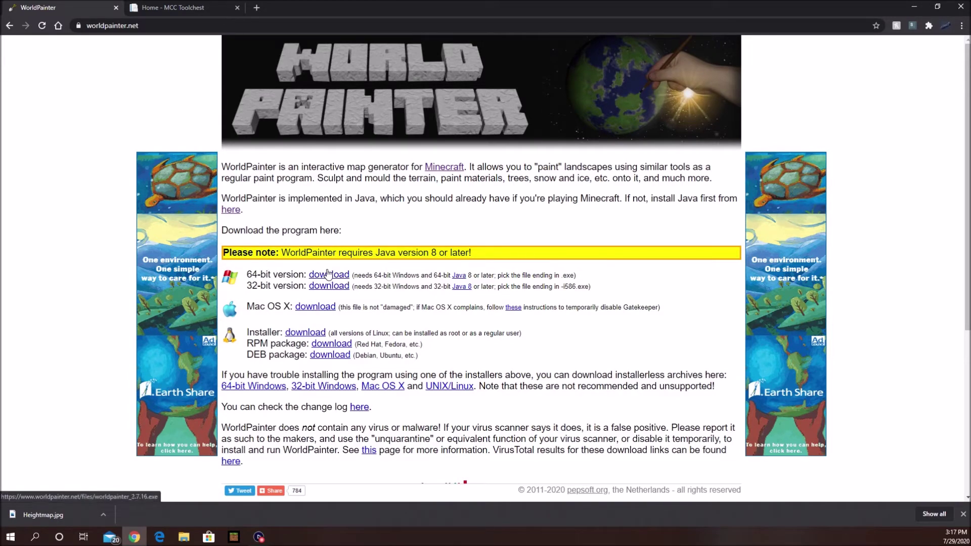
Compare the WorldPainter and MCC Toolchest tabs, view the MCC Toolchest download page, then close Chrome
{"action": "left_click", "coordinate": [182, 7]}
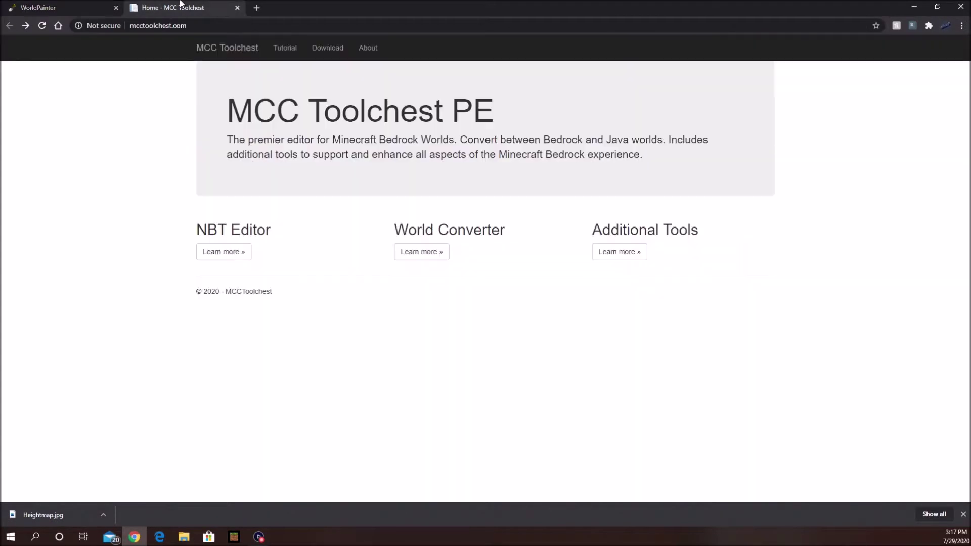
{"action": "left_click", "coordinate": [76, 7]}
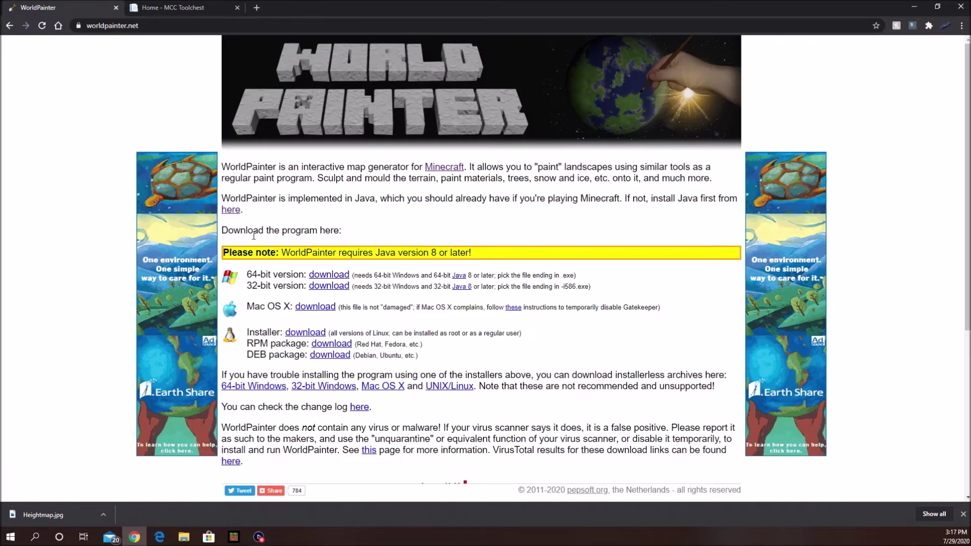
{"action": "left_click", "coordinate": [205, 8]}
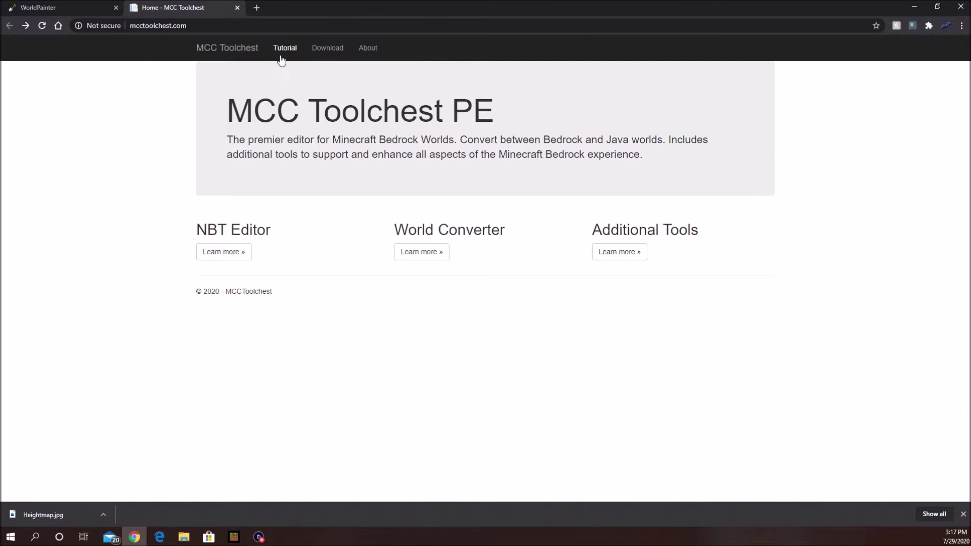
{"action": "left_click", "coordinate": [327, 47]}
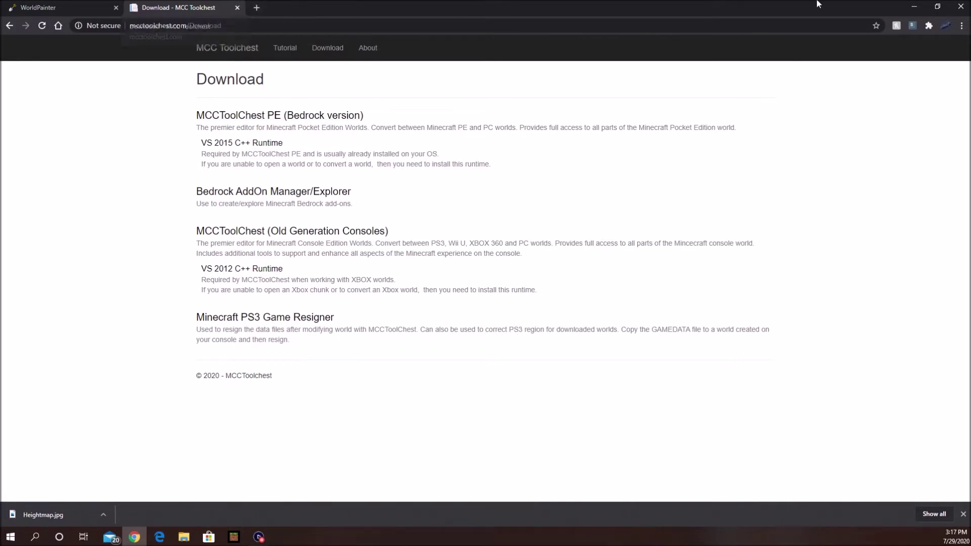
{"action": "left_click", "coordinate": [966, 6]}
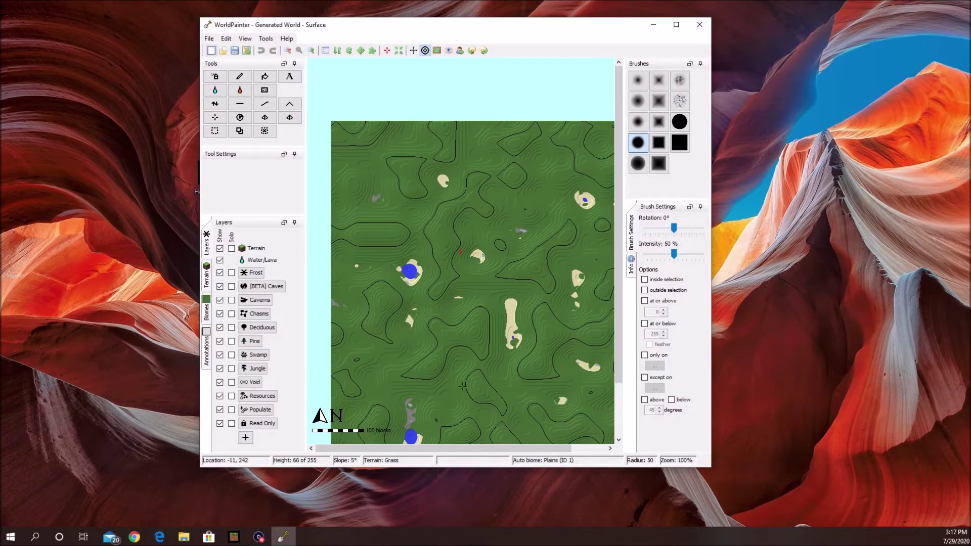
Pan around the default Generated World map with the scrollbars
{"action": "left_click_drag", "start_coordinate": [422, 449], "coordinate": [456, 449]}
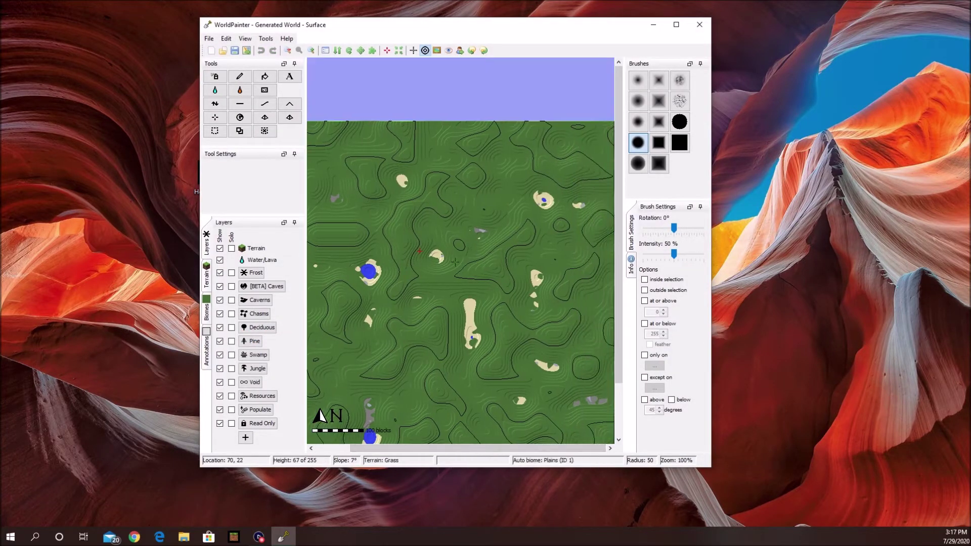
{"action": "scroll", "coordinate": [615, 221], "scroll_direction": "down", "scroll_amount": 3}
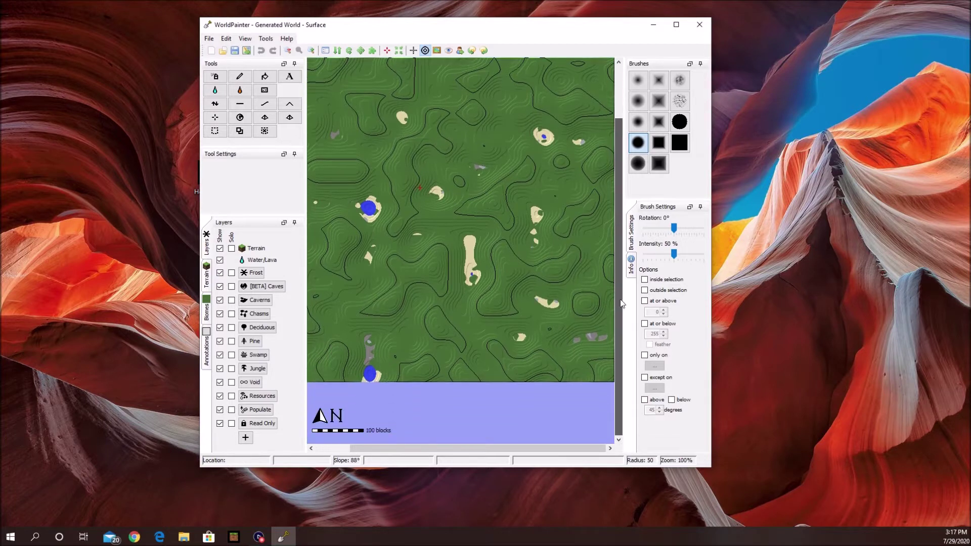
{"action": "left_click_drag", "start_coordinate": [417, 448], "coordinate": [384, 449]}
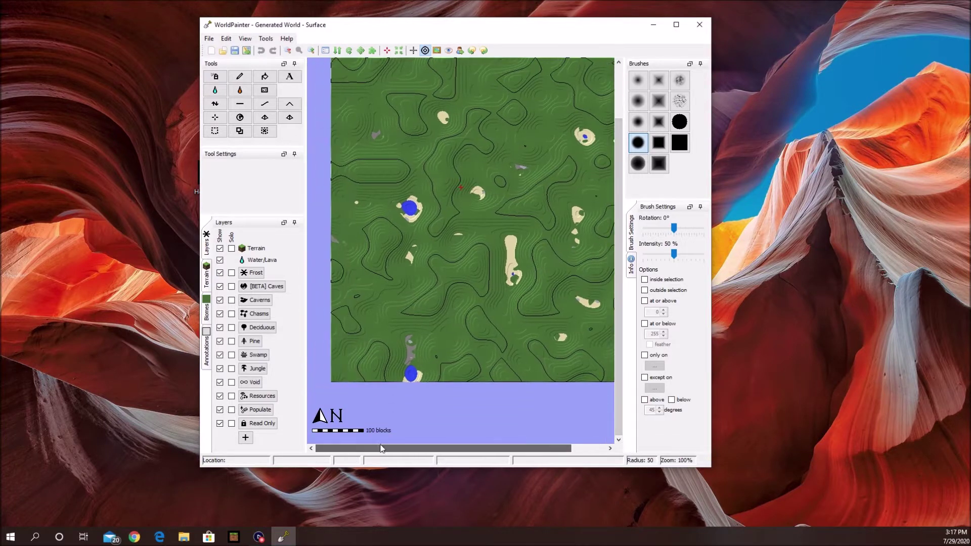
{"action": "left_click_drag", "start_coordinate": [407, 449], "coordinate": [443, 452]}
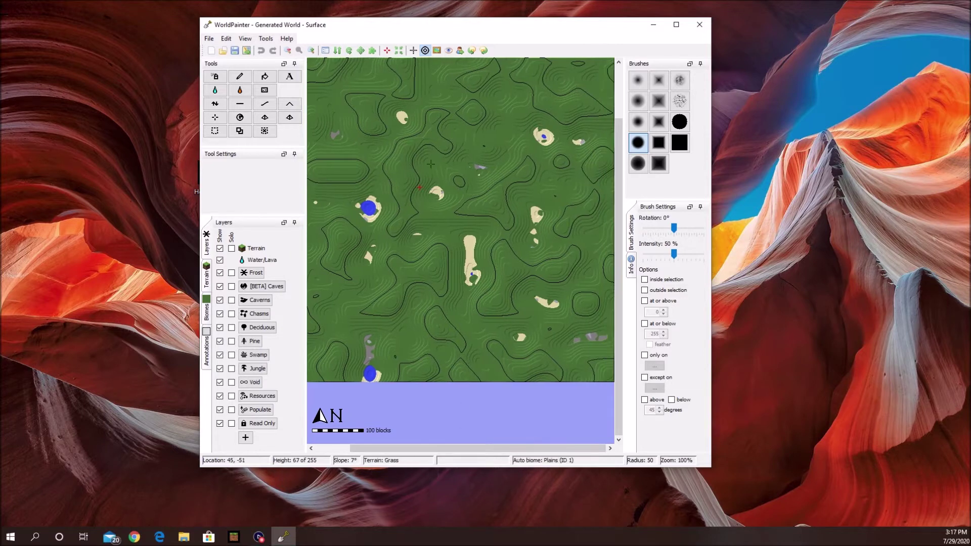
Move the WorldPainter window aside and open Heightmap.jpg from the desktop
{"action": "left_click_drag", "start_coordinate": [376, 23], "coordinate": [429, 28]}
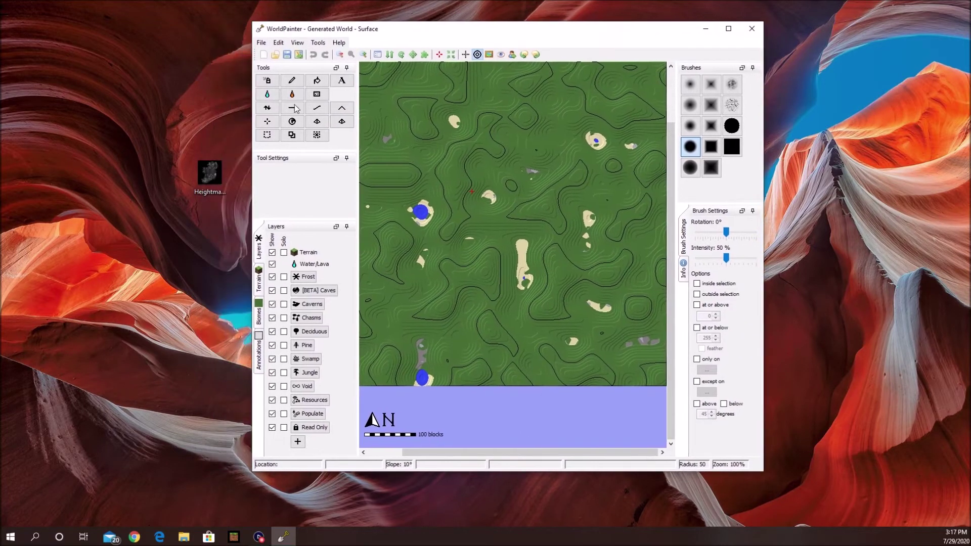
{"action": "left_click", "coordinate": [217, 171]}
{"action": "left_click_drag", "start_coordinate": [243, 171], "coordinate": [194, 202]}
{"action": "double_click", "coordinate": [222, 189]}
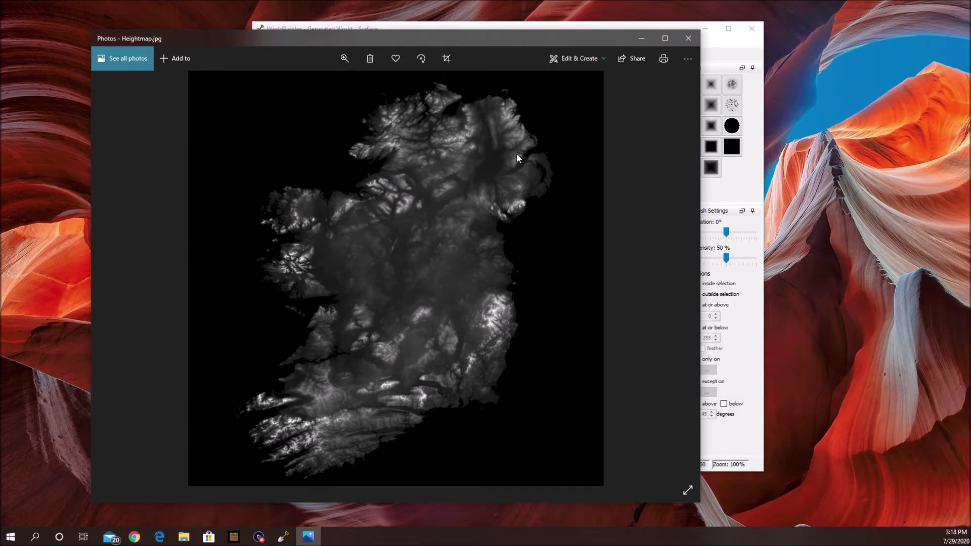
{"action": "left_click", "coordinate": [688, 37]}
{"action": "left_click_drag", "start_coordinate": [217, 184], "coordinate": [218, 167]}
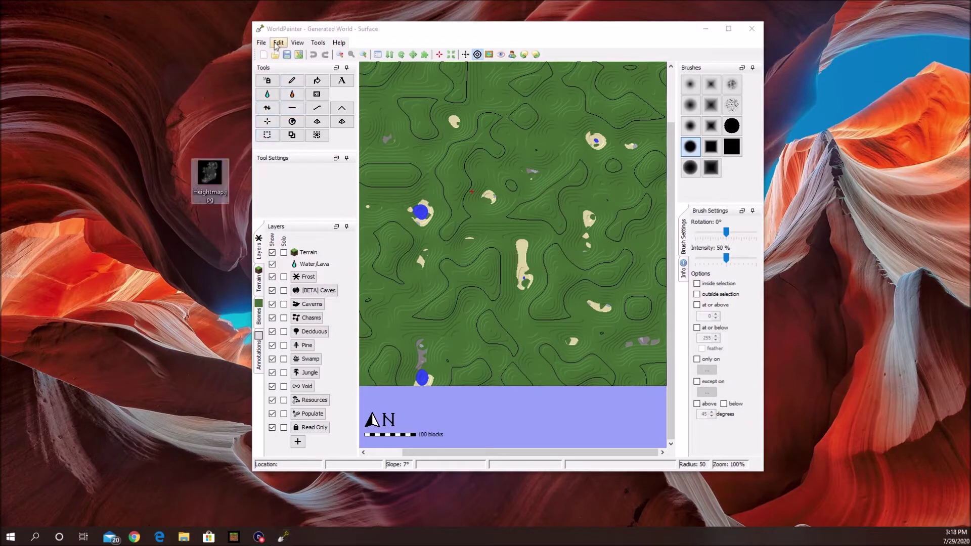
Start a new world import from a height map
{"action": "left_click", "coordinate": [297, 44]}
{"action": "mouse_move", "coordinate": [268, 42]}
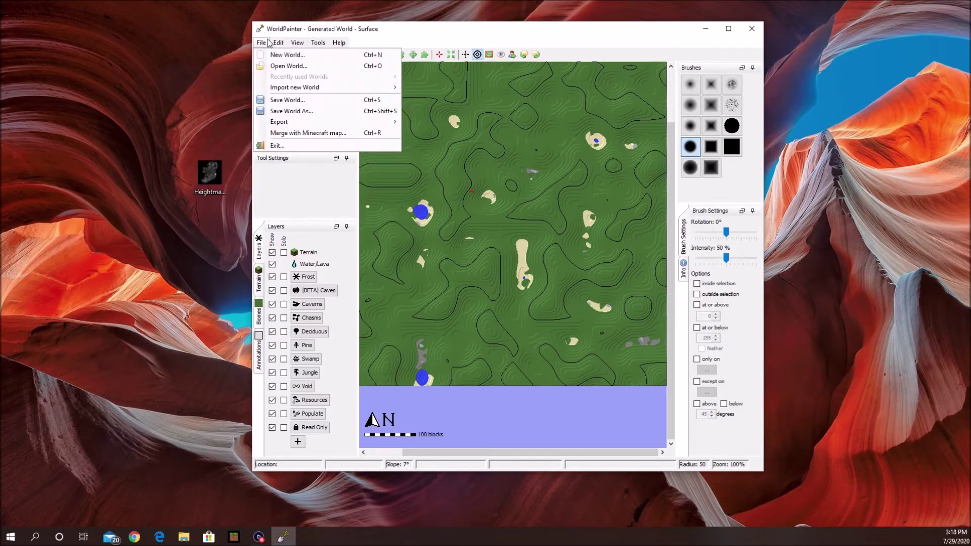
{"action": "mouse_move", "coordinate": [279, 88]}
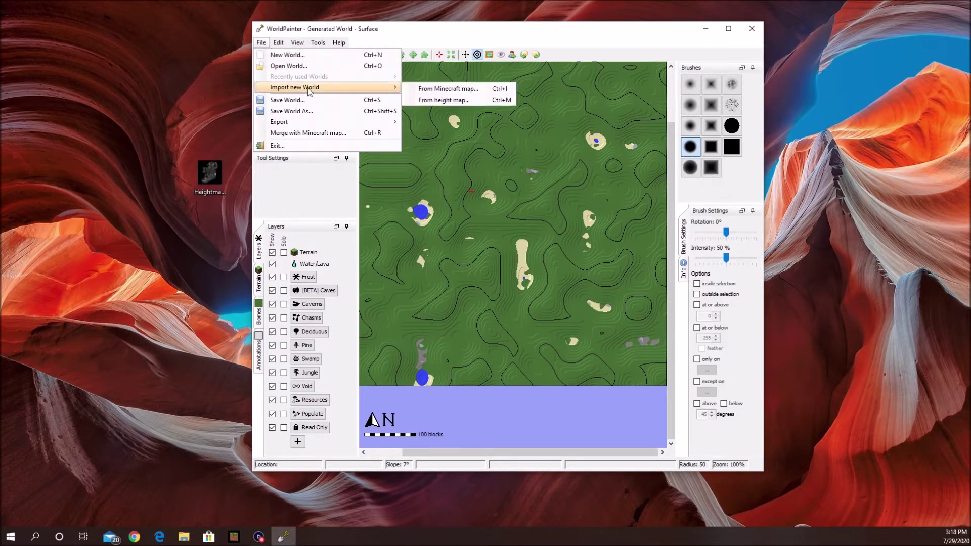
{"action": "left_click", "coordinate": [453, 100]}
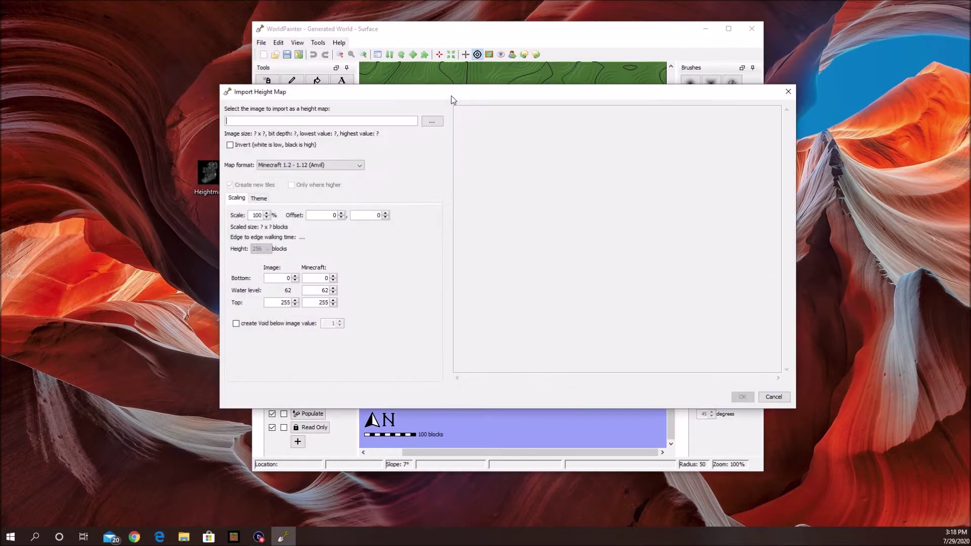
Load Desktop\Heightmap.jpg (1280 x 1280, 8 bits) and scroll through its terrain preview
{"action": "left_click", "coordinate": [432, 121]}
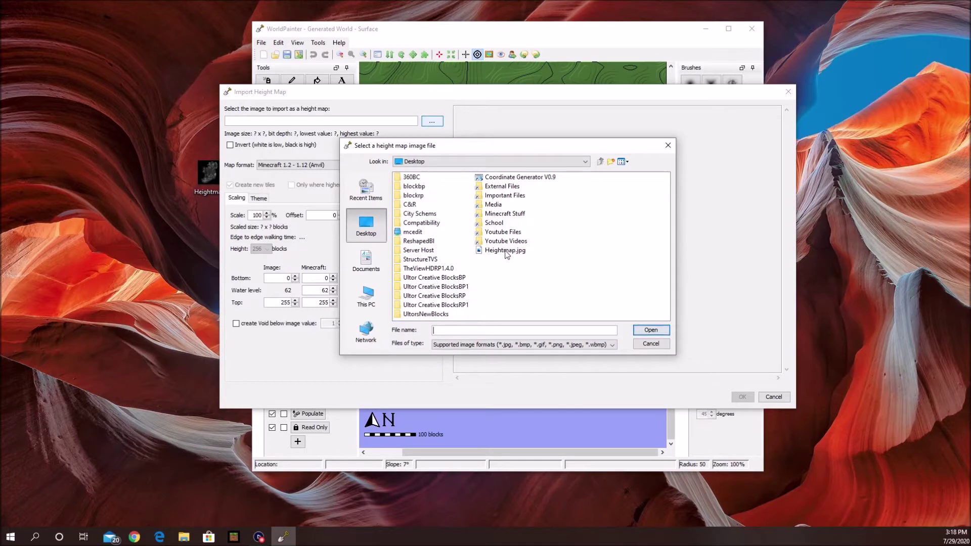
{"action": "left_click", "coordinate": [505, 251]}
{"action": "left_click", "coordinate": [651, 330]}
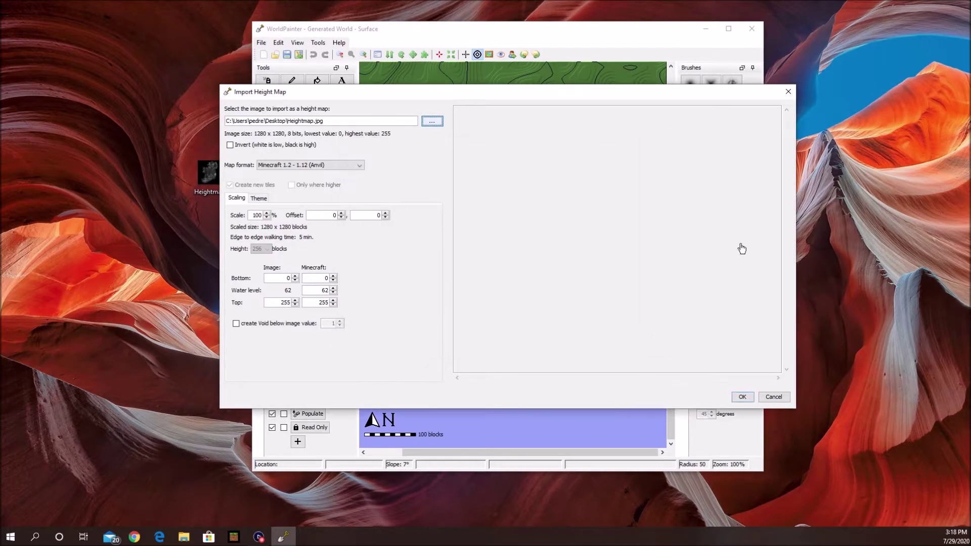
{"action": "left_click_drag", "start_coordinate": [586, 378], "coordinate": [684, 379]}
{"action": "left_click_drag", "start_coordinate": [787, 175], "coordinate": [786, 232]}
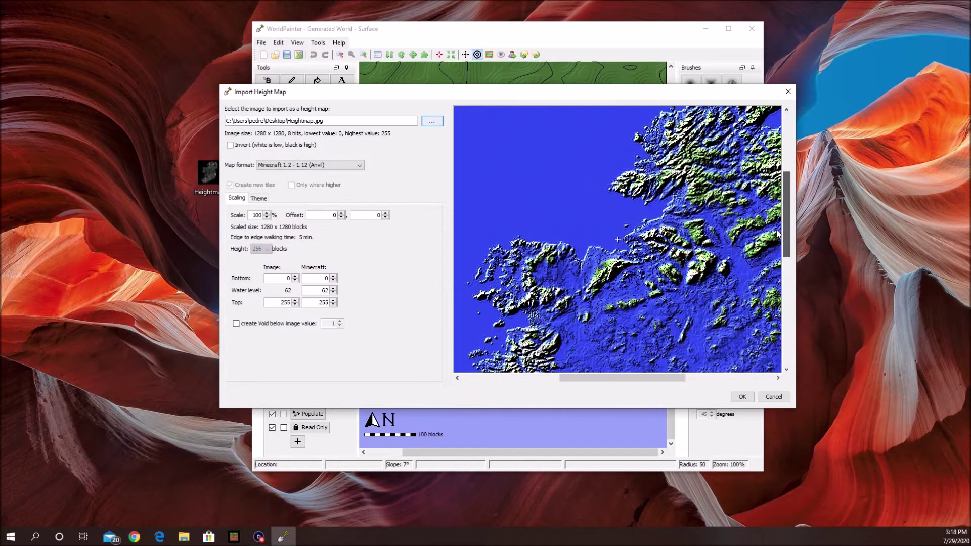
Set the import scale to 500% for a 6400 x 6400 block world
{"action": "double_click", "coordinate": [252, 215]}
{"action": "type", "text": "500"}
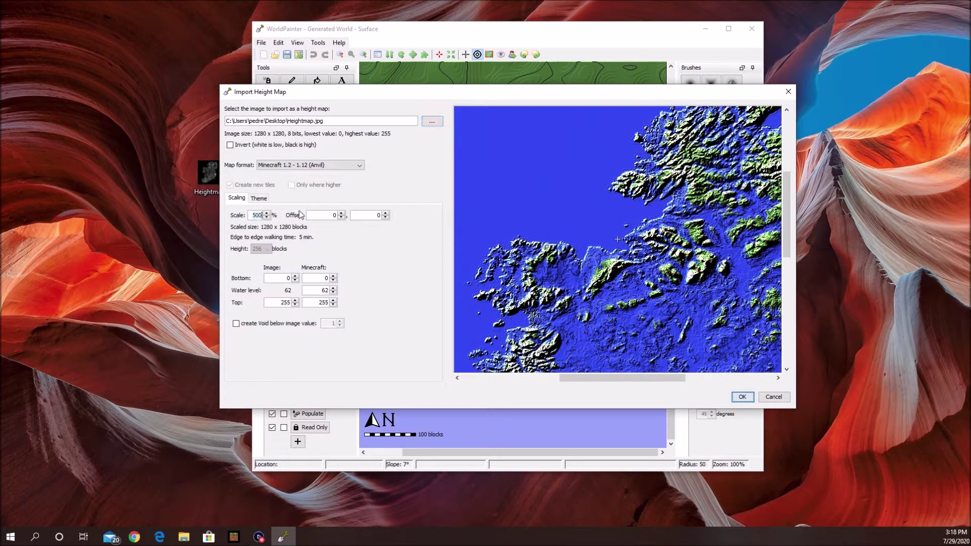
{"action": "key", "text": "Tab"}
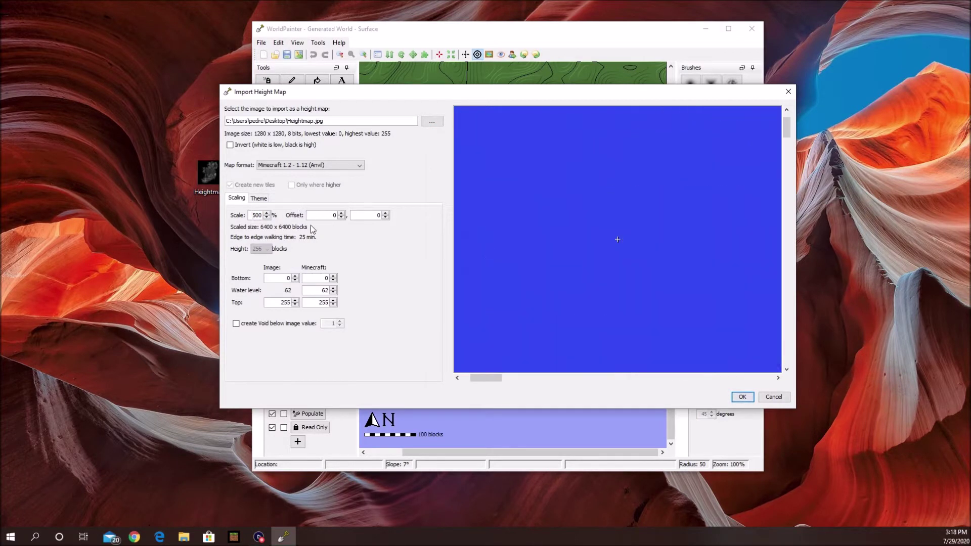
Lower the water level from 62 to 40, then to 25, and run the import
{"action": "double_click", "coordinate": [311, 290]}
{"action": "left_click_drag", "start_coordinate": [495, 378], "coordinate": [580, 378]}
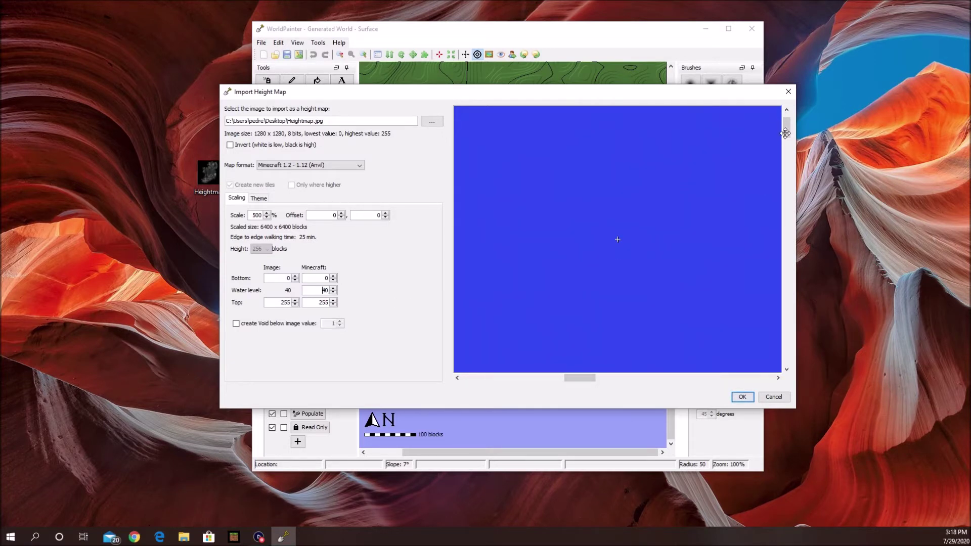
{"action": "left_click_drag", "start_coordinate": [787, 133], "coordinate": [788, 207]}
{"action": "left_click_drag", "start_coordinate": [618, 253], "coordinate": [651, 303]}
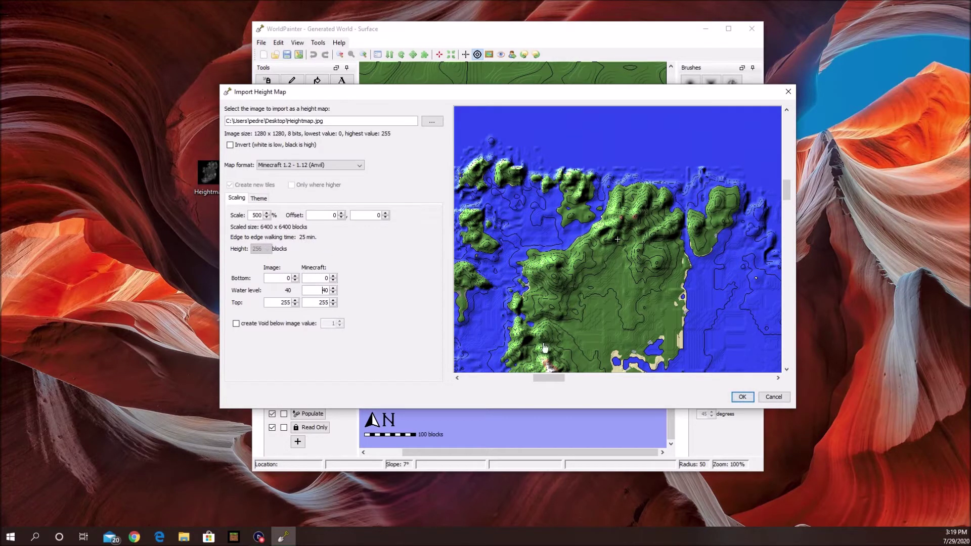
{"action": "double_click", "coordinate": [318, 288]}
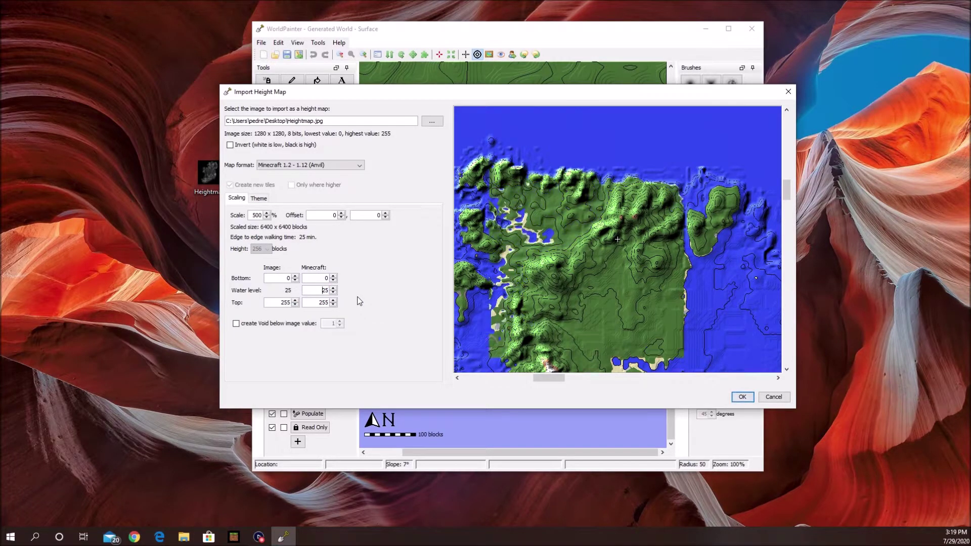
{"action": "left_click_drag", "start_coordinate": [545, 378], "coordinate": [525, 383]}
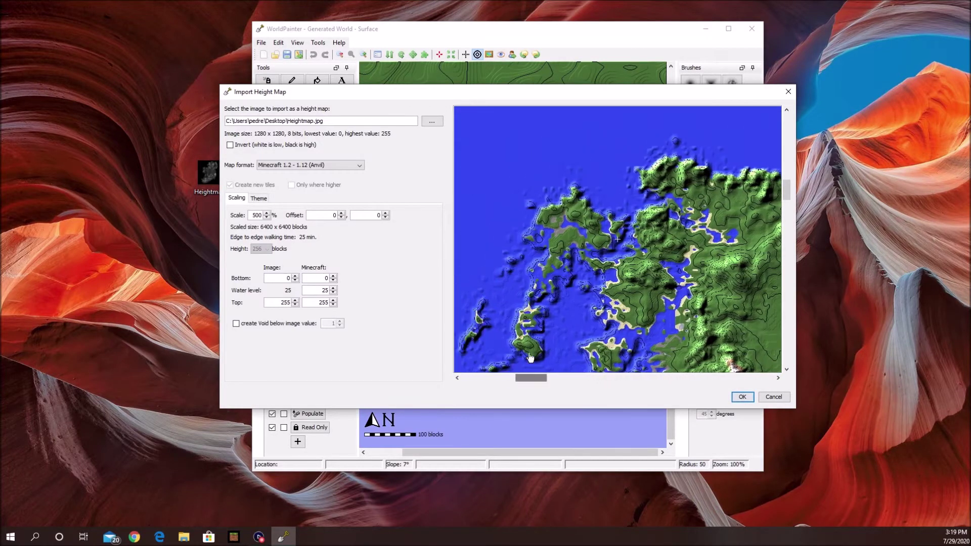
{"action": "left_click", "coordinate": [742, 397]}
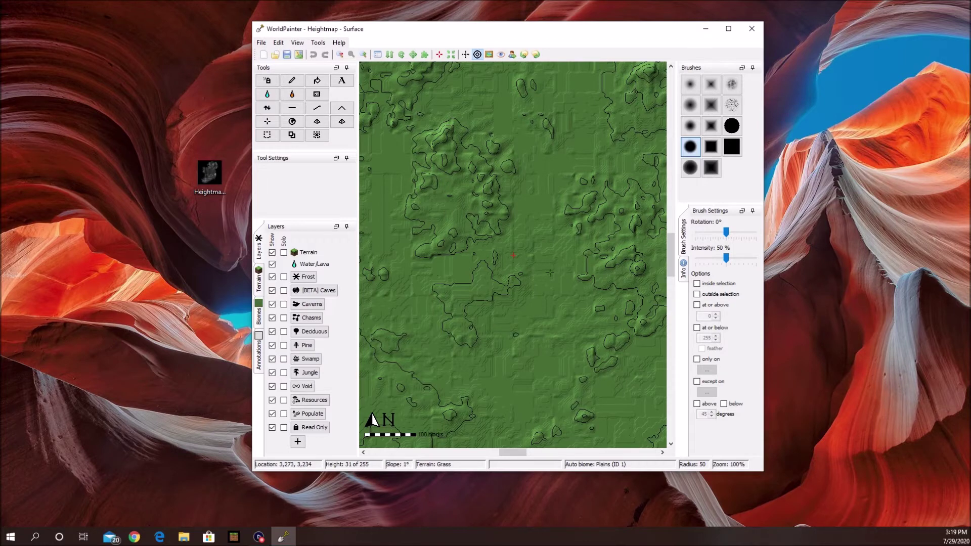
Zoom the map to 25% and scroll left to show Ireland's rugged west coast
{"action": "scroll", "coordinate": [550, 274], "scroll_direction": "down", "scroll_amount": 4}
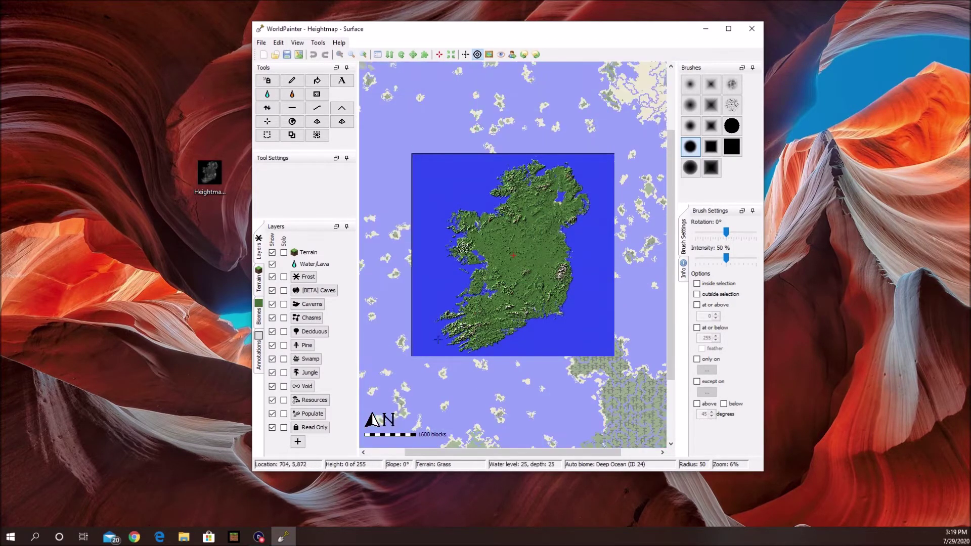
{"action": "scroll", "coordinate": [490, 284], "scroll_direction": "up", "scroll_amount": 2}
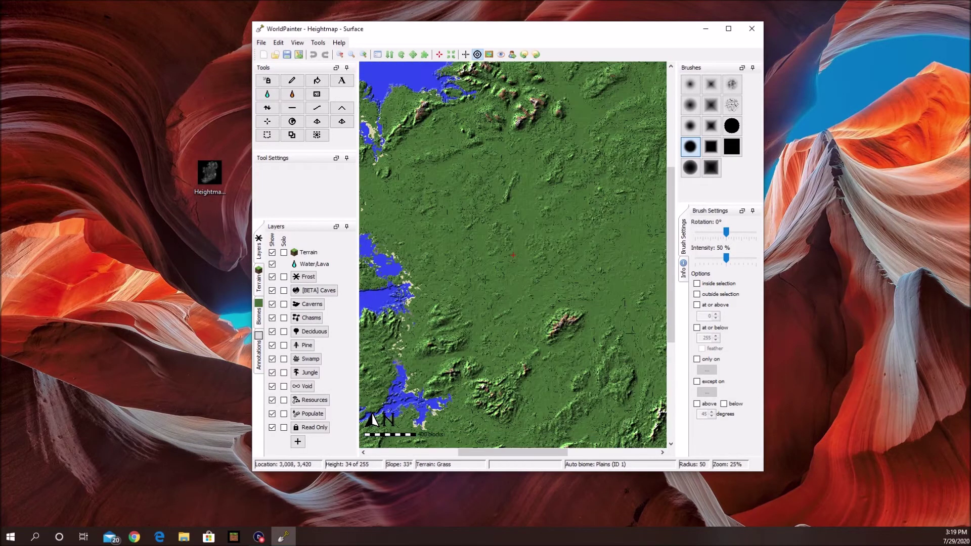
{"action": "left_click_drag", "start_coordinate": [499, 451], "coordinate": [430, 454]}
{"action": "left_click", "coordinate": [320, 45]}
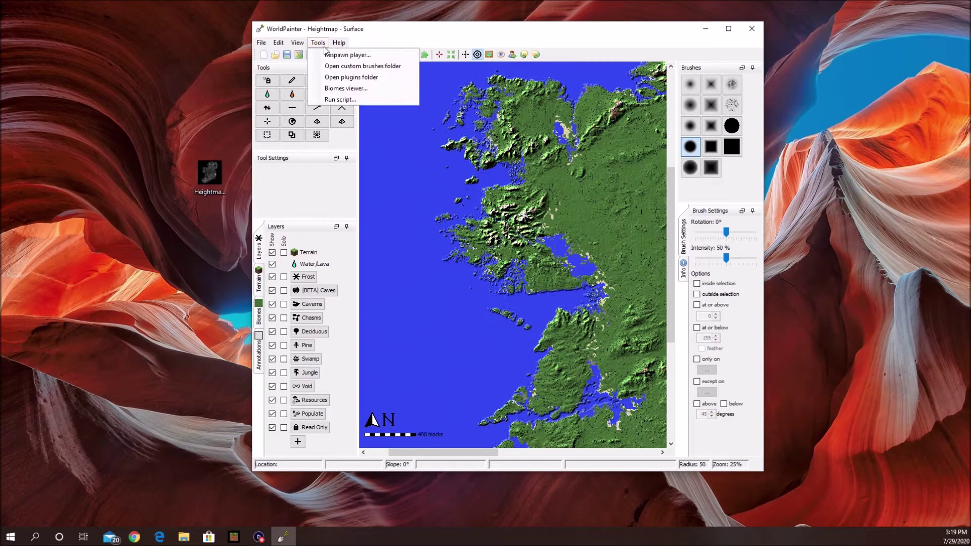
{"action": "mouse_move", "coordinate": [297, 45]}
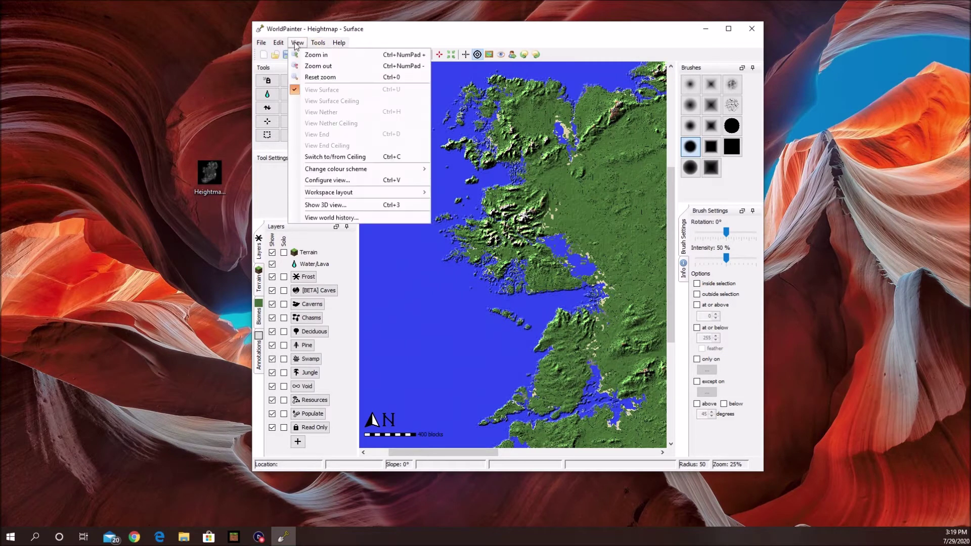
Open the 3D view and pan over the coast, green land and snow-capped central mountains
{"action": "left_click", "coordinate": [359, 203]}
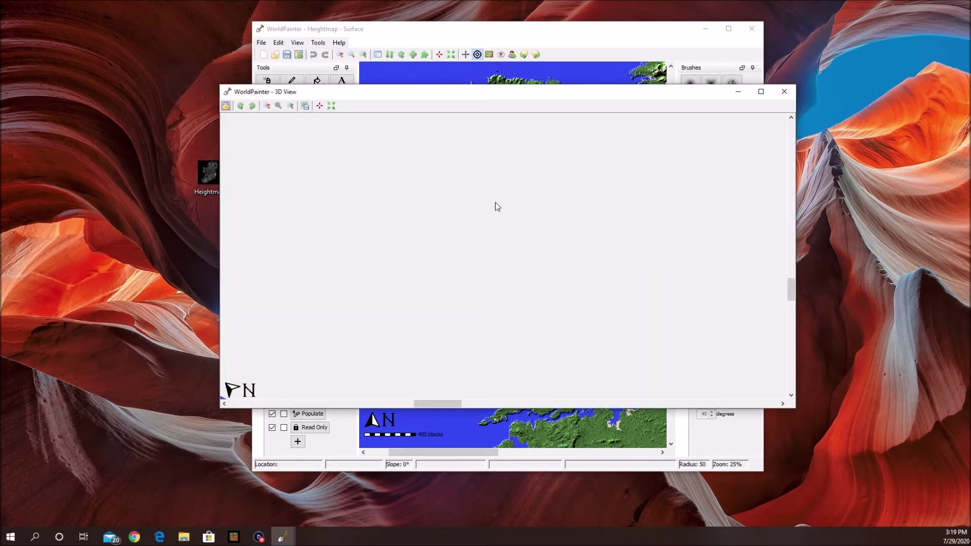
{"action": "scroll", "coordinate": [541, 282], "scroll_direction": "up", "scroll_amount": 3}
{"action": "left_click_drag", "start_coordinate": [549, 330], "coordinate": [486, 247]}
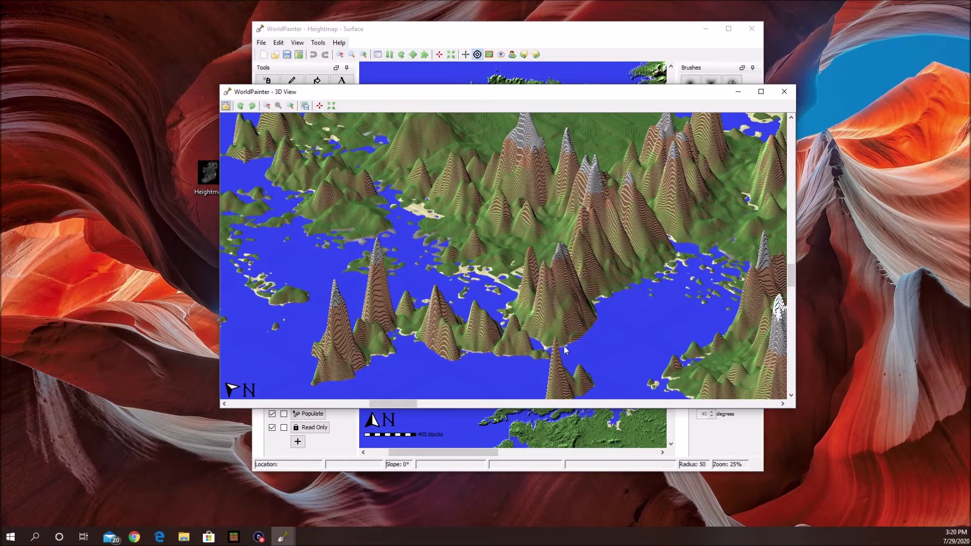
{"action": "left_click_drag", "start_coordinate": [585, 282], "coordinate": [494, 324]}
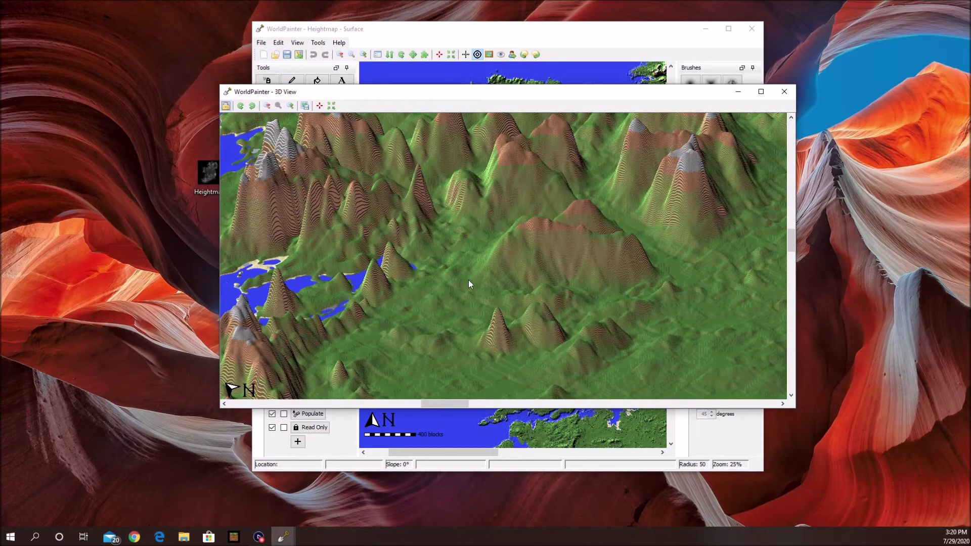
{"action": "left_click_drag", "start_coordinate": [468, 284], "coordinate": [468, 305]}
{"action": "left_click_drag", "start_coordinate": [513, 262], "coordinate": [490, 209]}
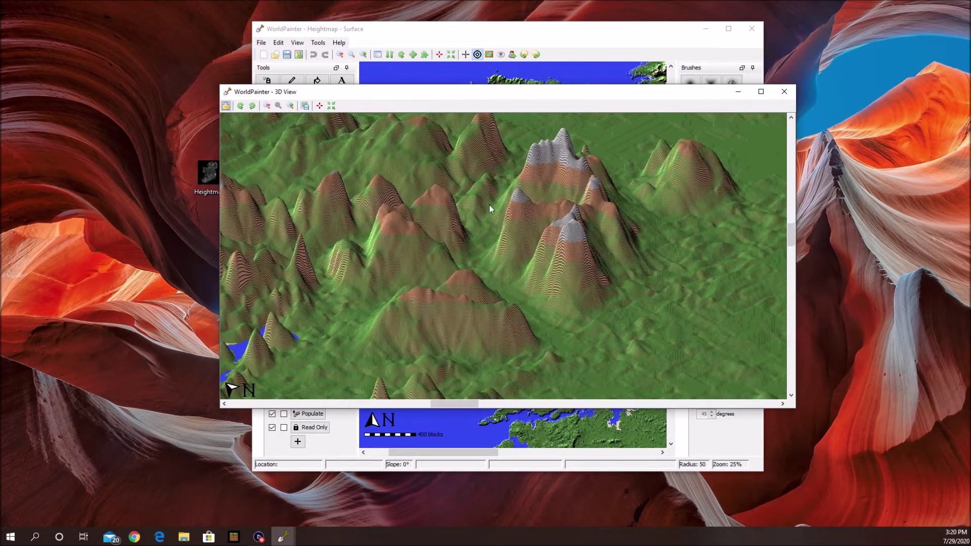
{"action": "left_click_drag", "start_coordinate": [611, 189], "coordinate": [345, 275]}
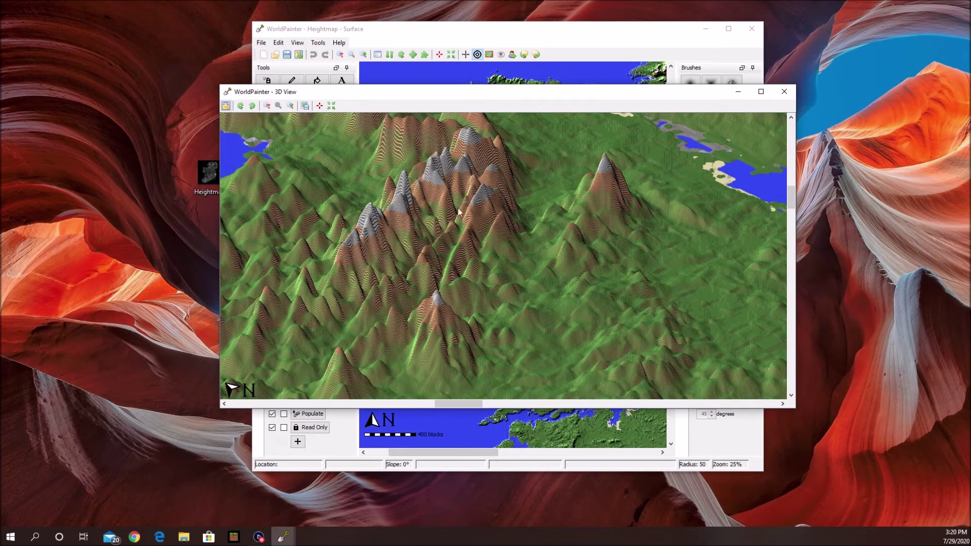